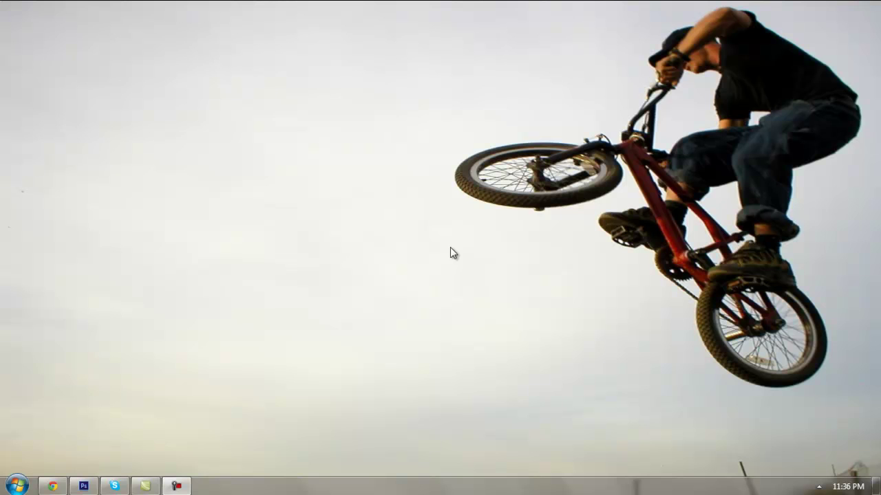
Restore the 'EA Skate 3 - How To Get Realistic Colored Grip Tape' page and browse its comments.
left_click(50, 487)
scroll(133, 247, "down", 4)
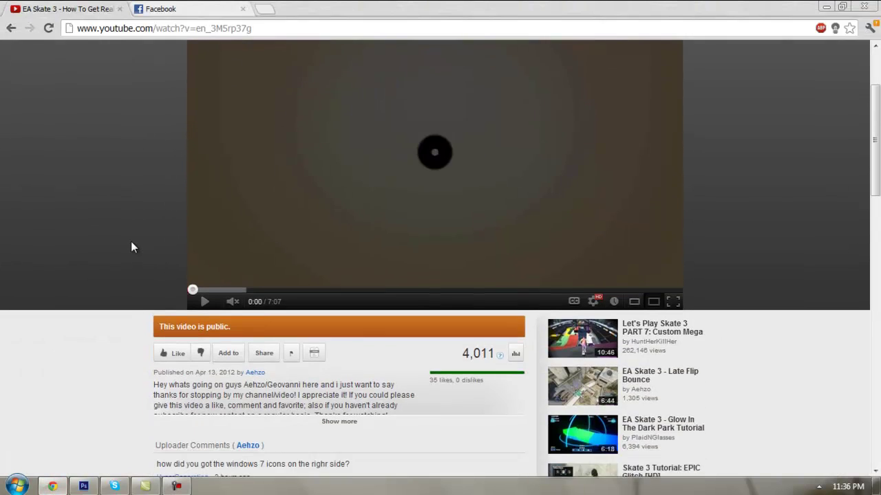
scroll(134, 247, "down", 1)
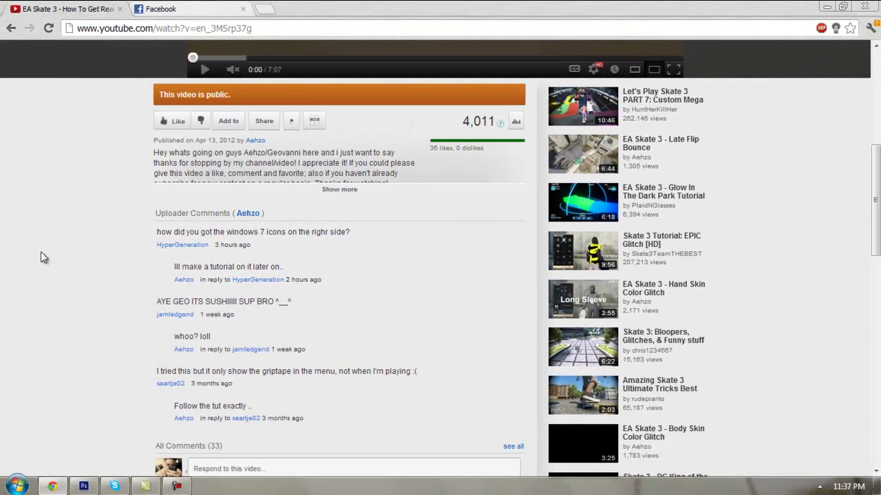
scroll(41, 257, "up", 5)
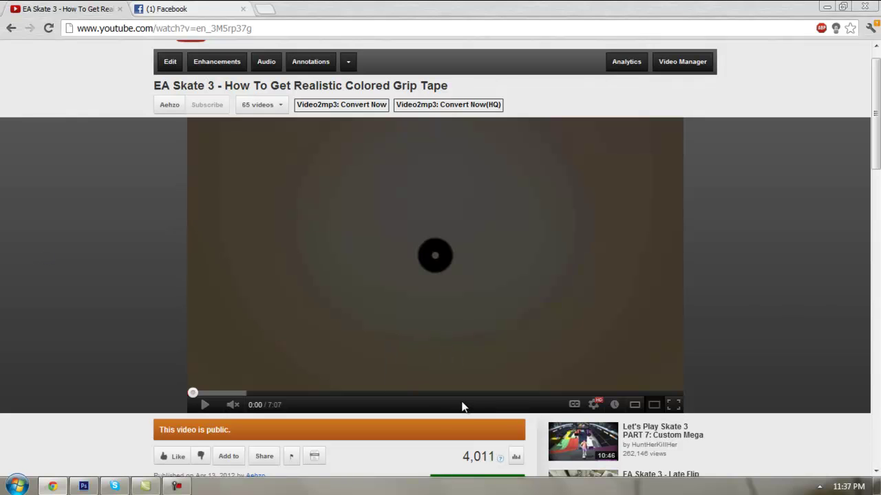
Jump the video to about 3:46, watch full screen, pause at 4:03, then minimize Chrome.
left_click(453, 393)
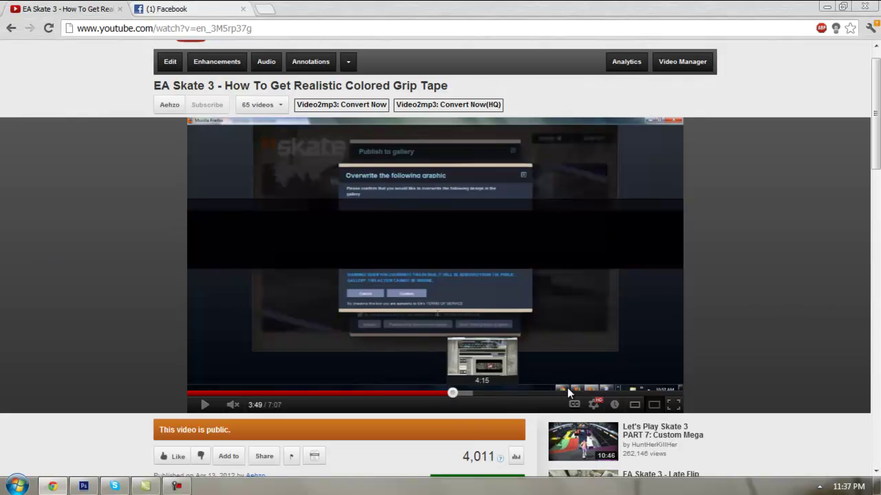
left_click(676, 404)
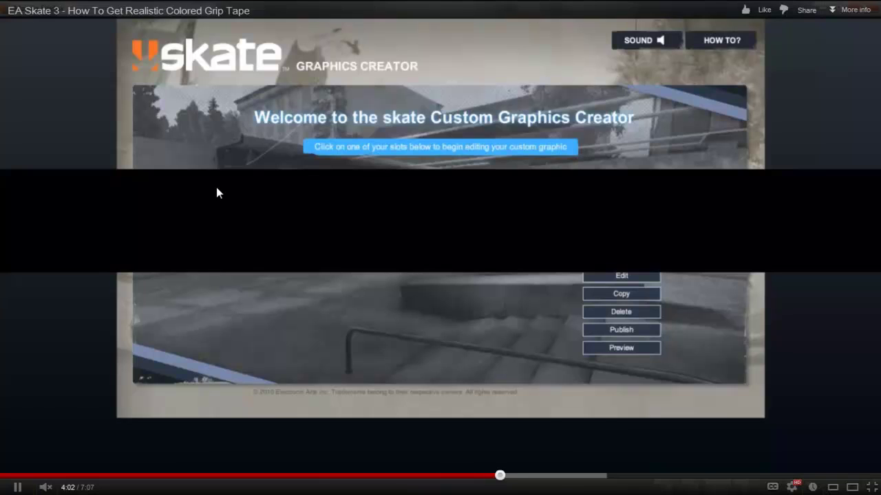
left_click(216, 189)
key("Escape")
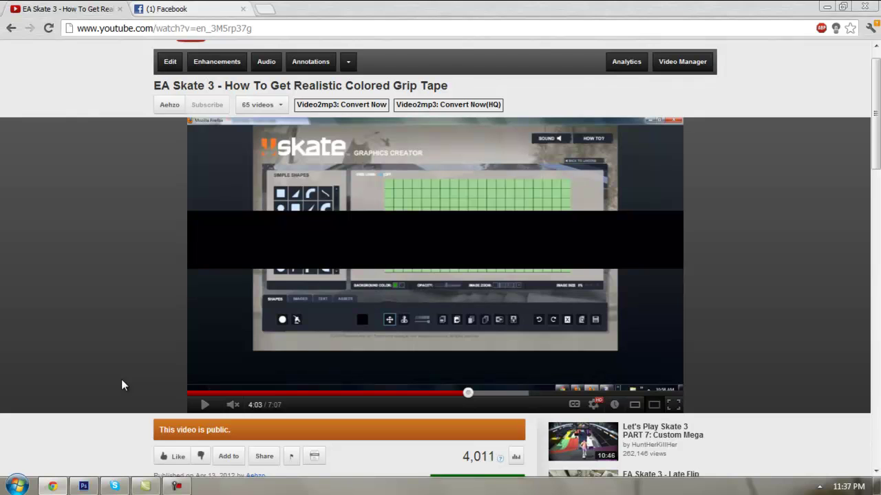
scroll(121, 380, "up", 1)
left_click(823, 7)
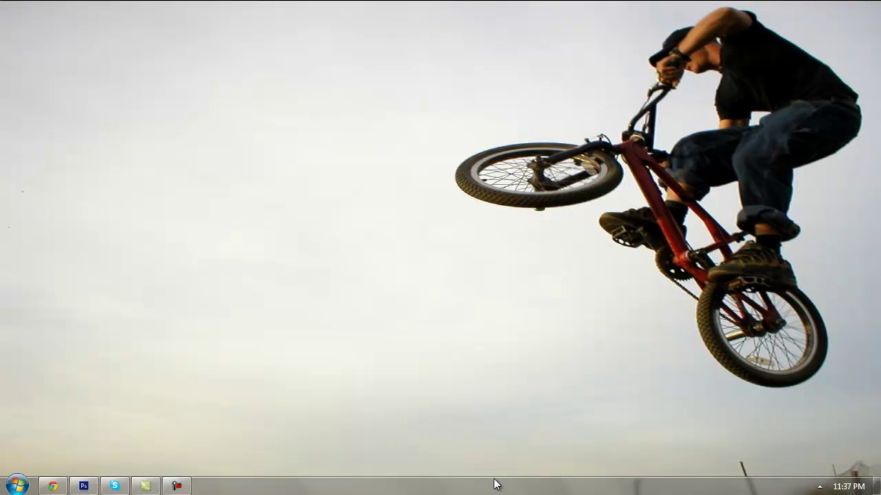
Bring up the taskbar's Toolbars submenu to add the Links toolbar.
right_click(432, 485)
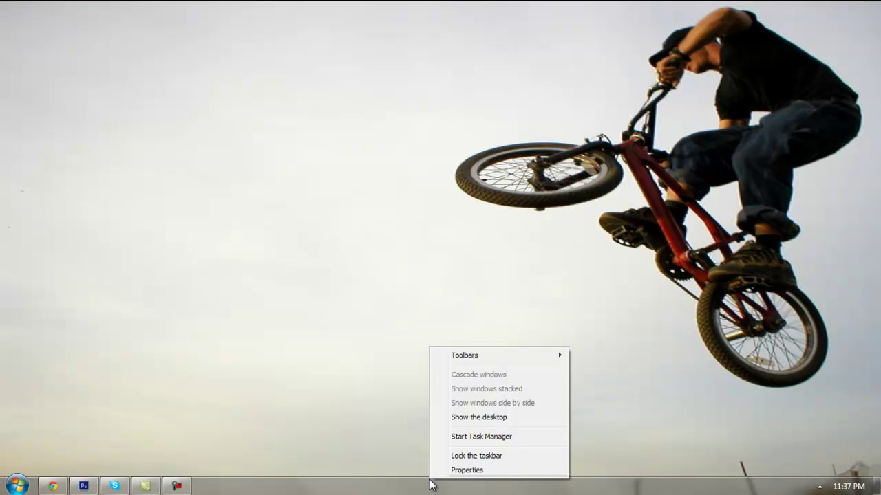
mouse_move(475, 360)
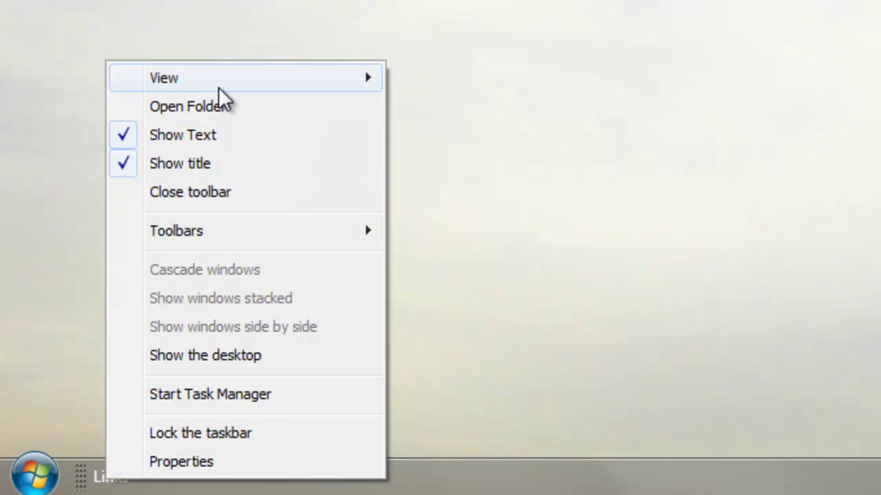
Turn off Show Text and Show title on the Links toolbar.
left_click(197, 136)
right_click(112, 476)
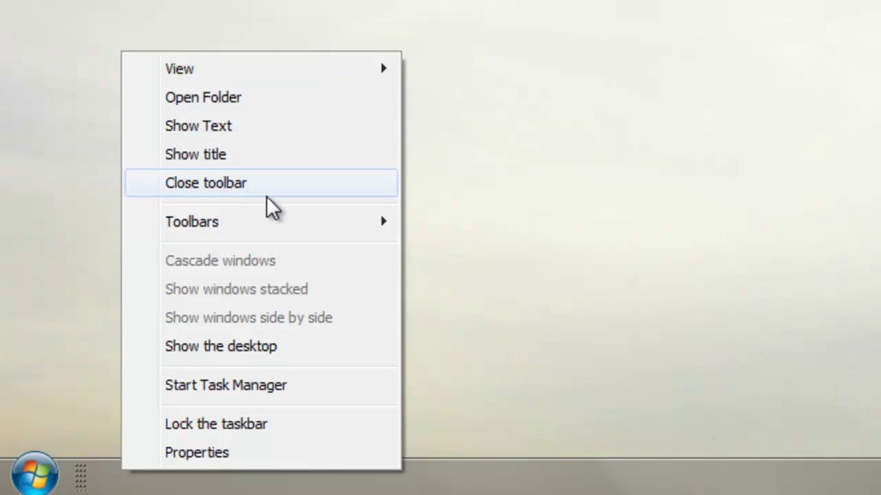
left_click(880, 378)
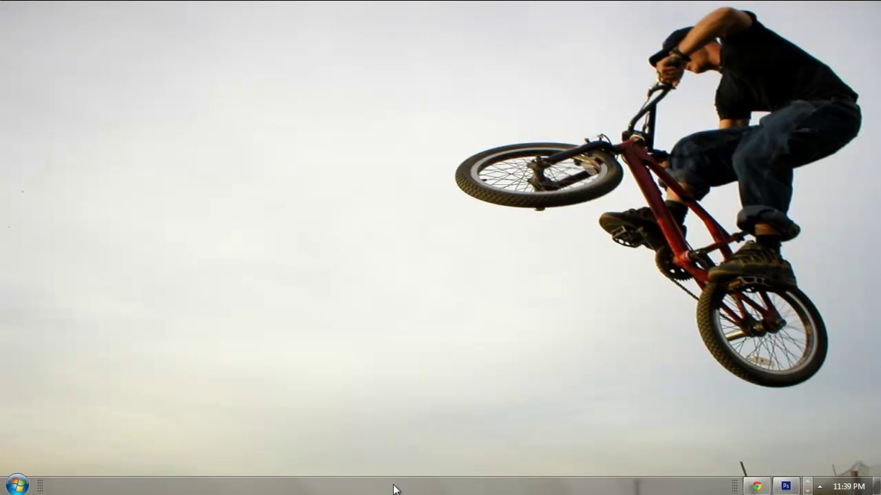
In Taskbar Properties, uncheck Use small icons, set location to Left, and apply.
right_click(393, 489)
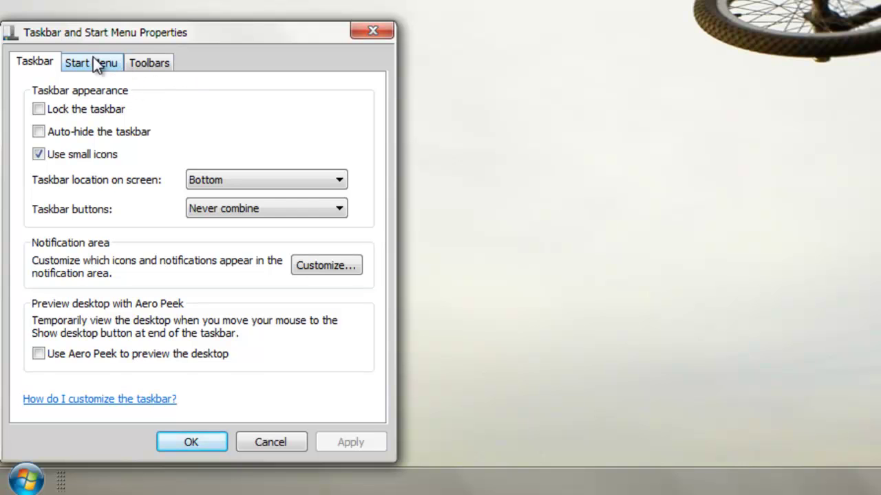
left_click(259, 179)
left_click(259, 176)
key("alt+i")
left_click(281, 180)
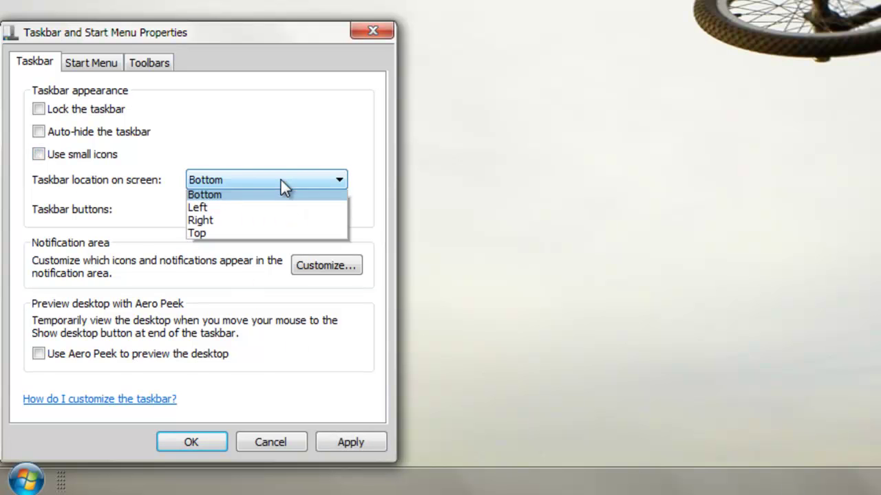
left_click(253, 214)
left_click(311, 446)
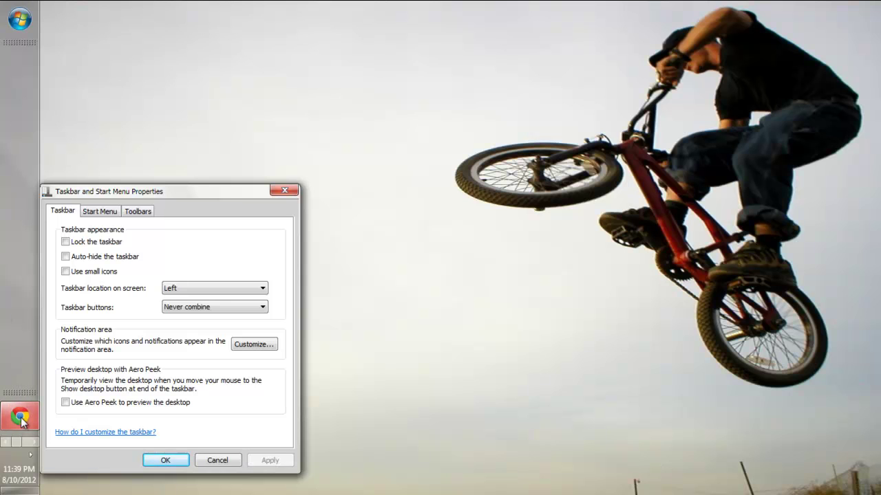
Page through the left taskbar's program buttons, restoring and re-minimizing Chrome.
left_click(29, 441)
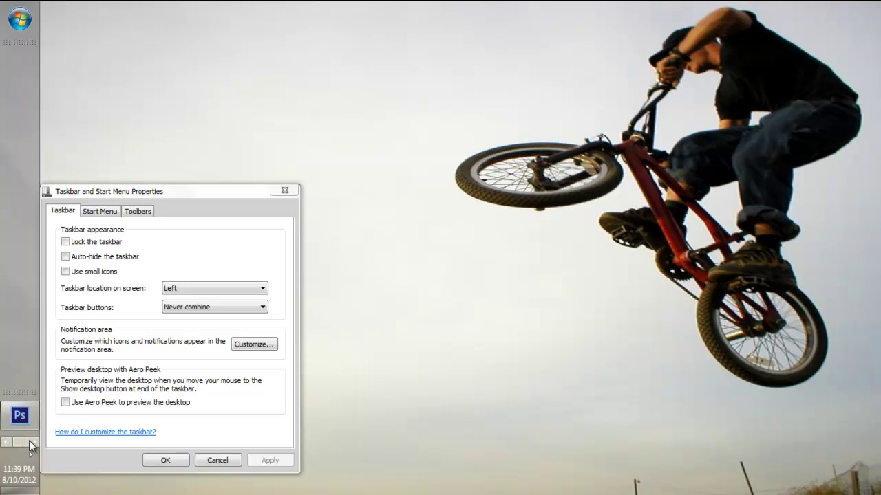
left_click(29, 442)
left_click(29, 442)
left_click(11, 444)
left_click(11, 444)
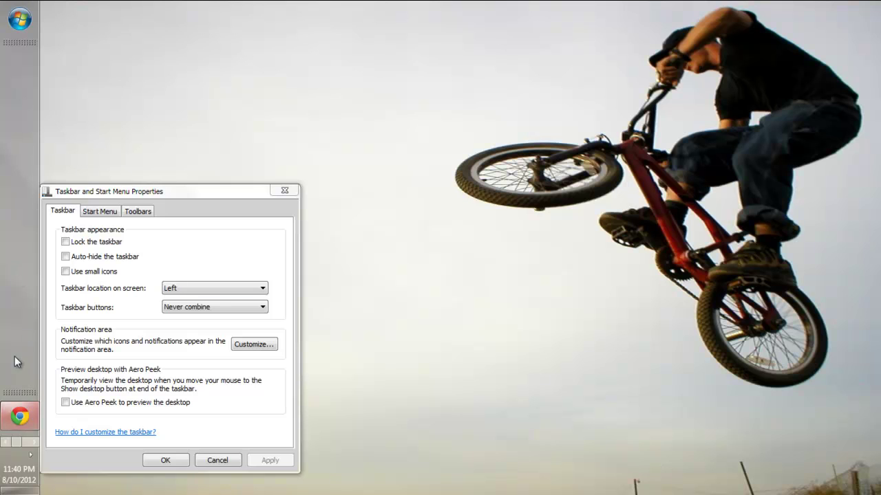
left_click(9, 411)
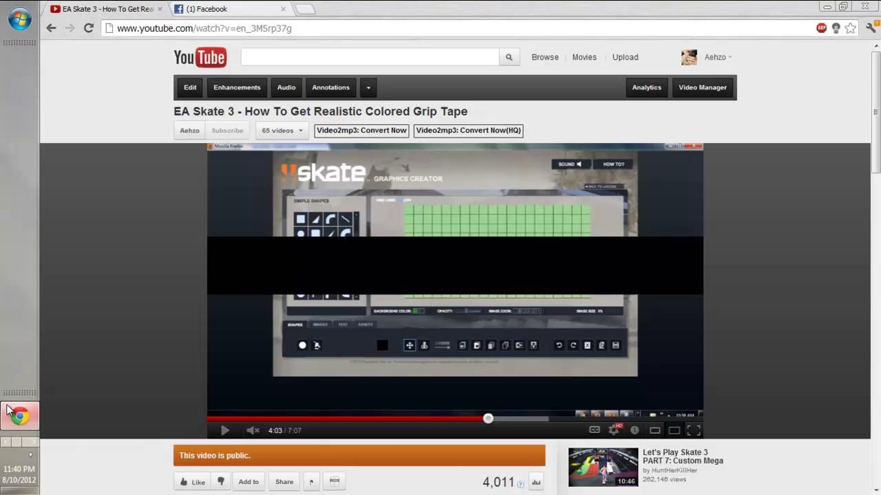
left_click(21, 417)
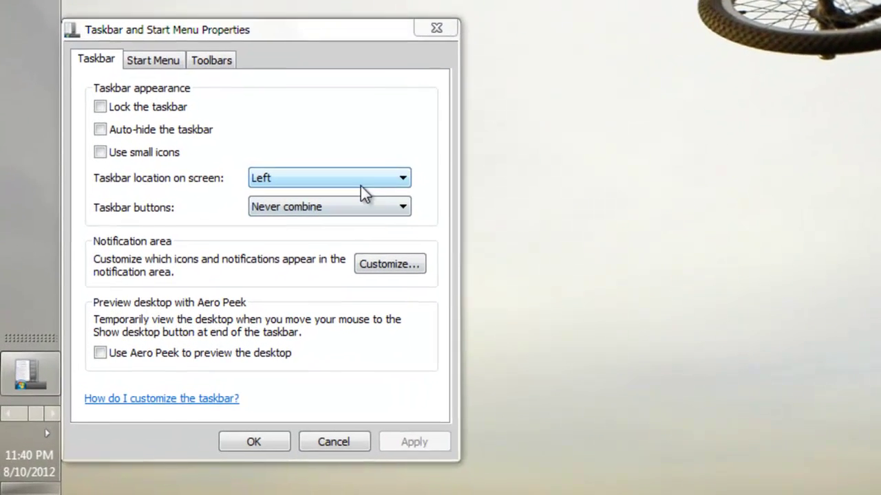
Set the taskbar location back to Bottom, apply it, and close the properties with OK.
left_click(367, 177)
left_click(349, 190)
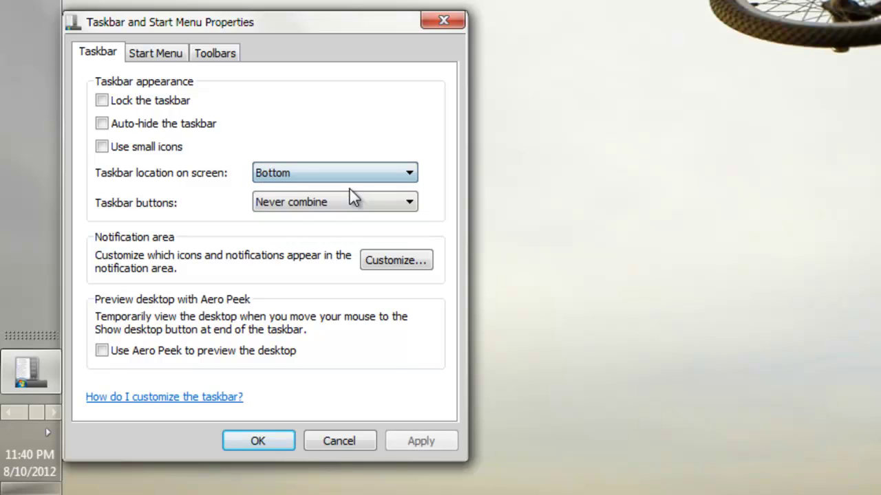
left_click(422, 442)
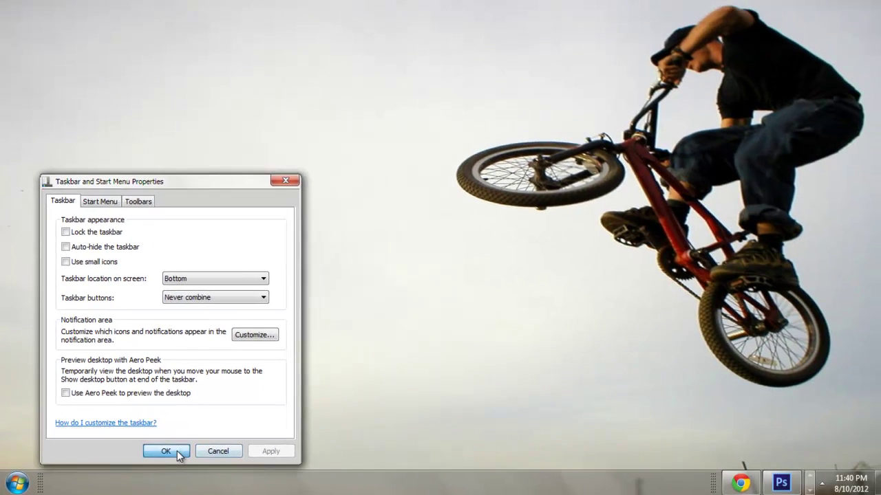
left_click(180, 448)
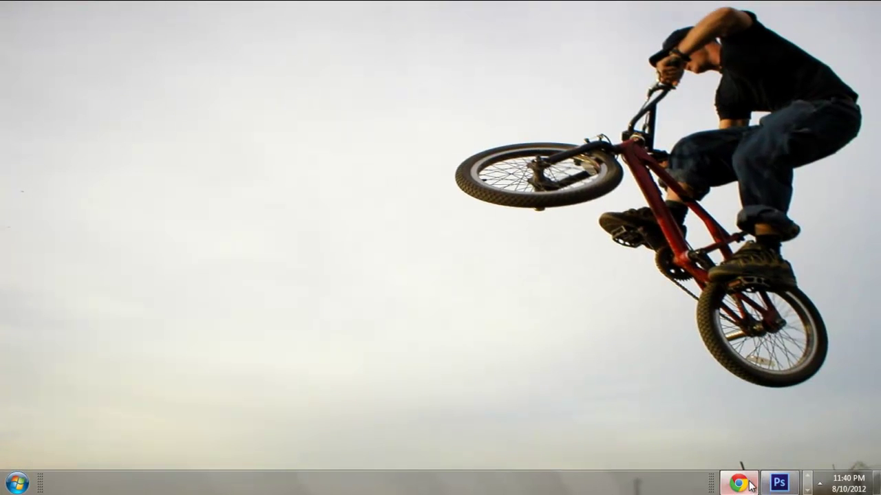
Enable Use small icons in Taskbar and Start Menu Properties, apply, and confirm with OK.
right_click(711, 485)
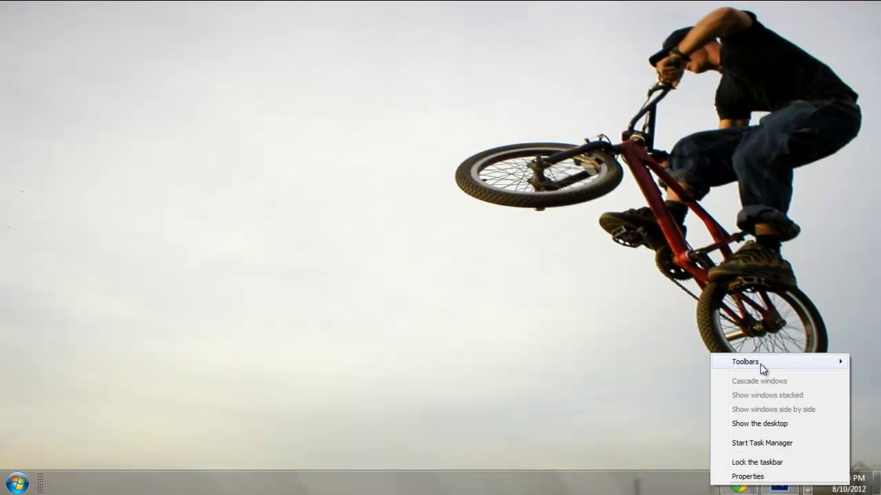
left_click(735, 477)
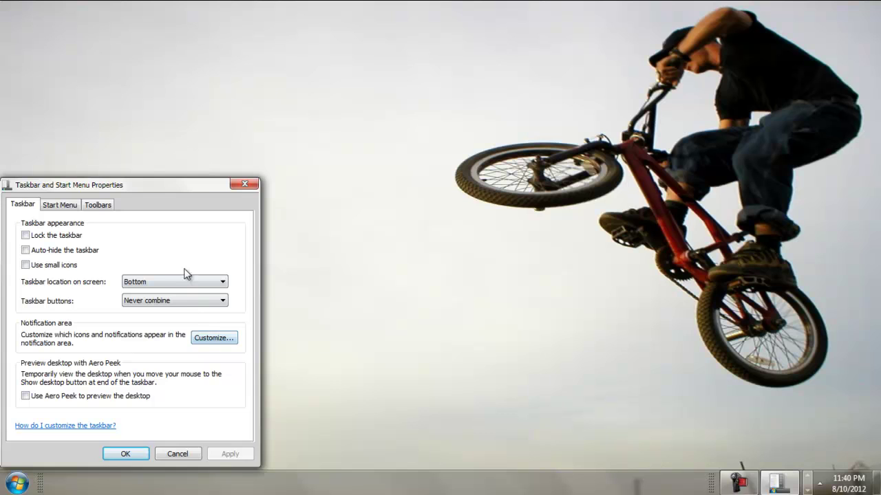
left_click(50, 264)
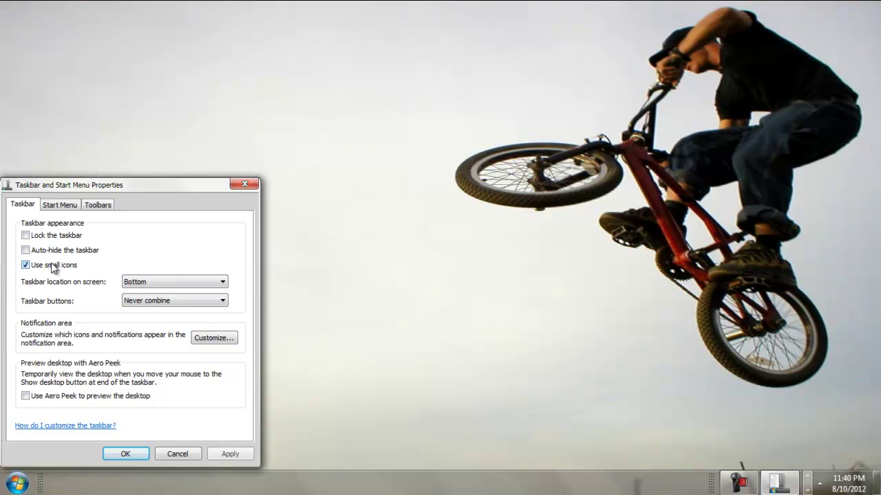
left_click(226, 453)
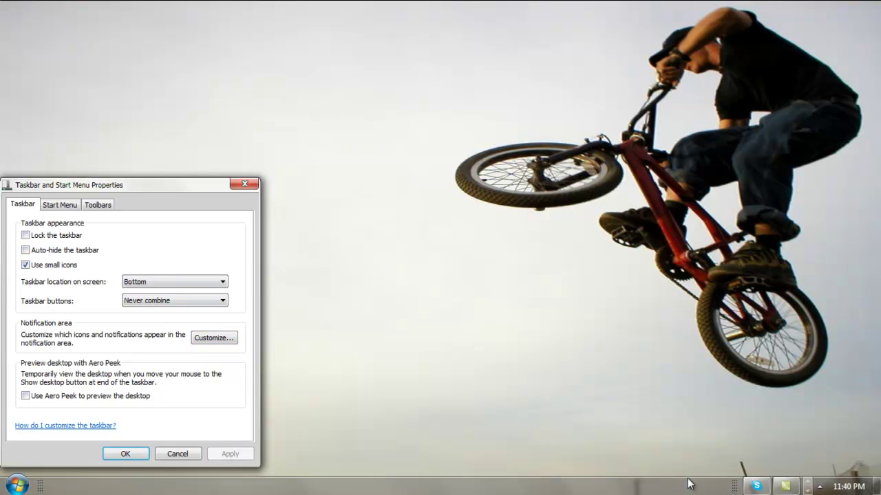
left_click(141, 454)
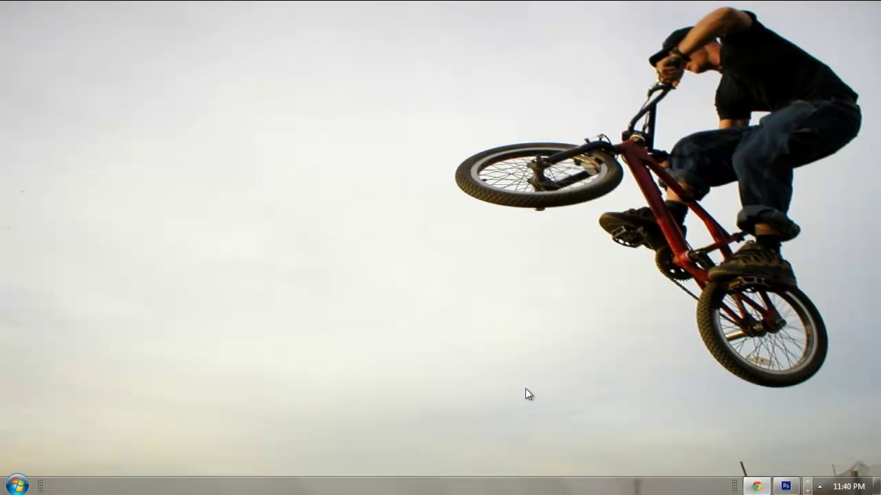